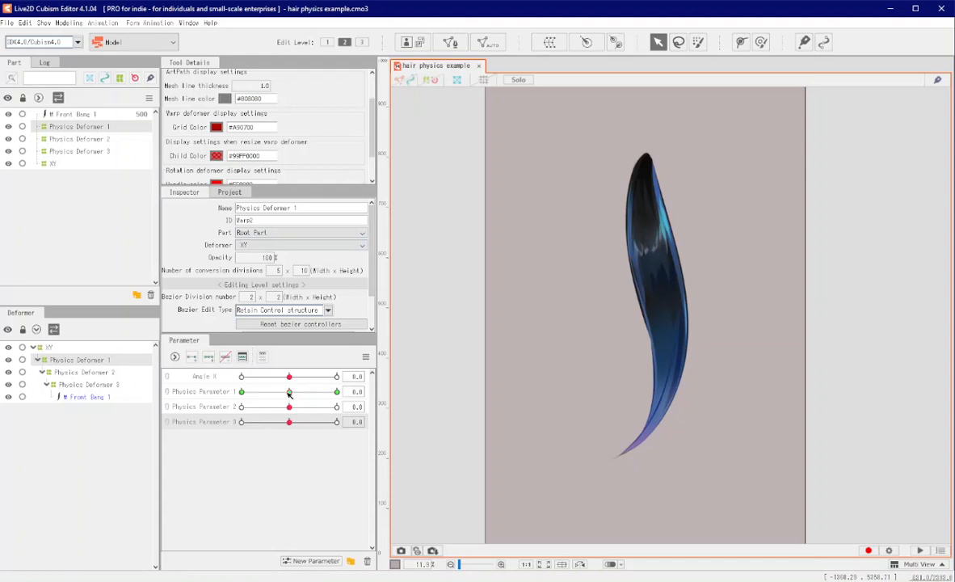
# Try Physics Parameters 1 and 2 on the hair strand, and inspect the nested Physics Deformers 1, 2 and 3.
pyautogui.moveTo(289, 392); pyautogui.dragTo(362, 390)
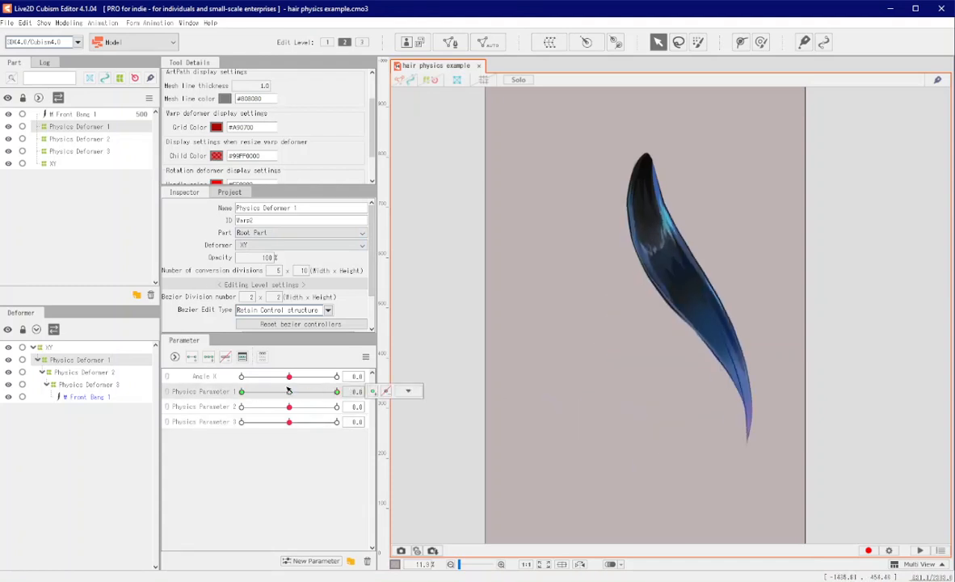
pyautogui.moveTo(289, 407); pyautogui.dragTo(272, 402)
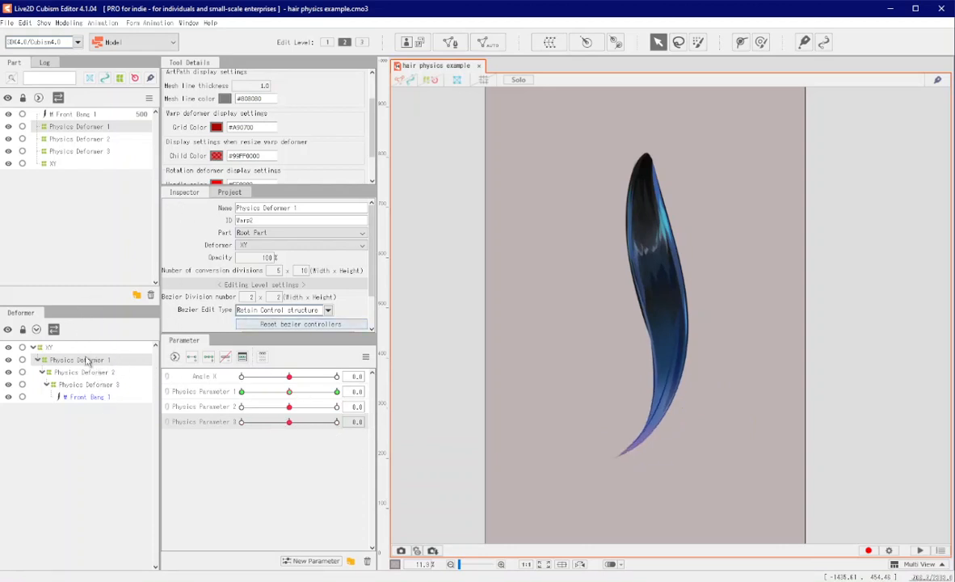
pyautogui.click(105, 373)
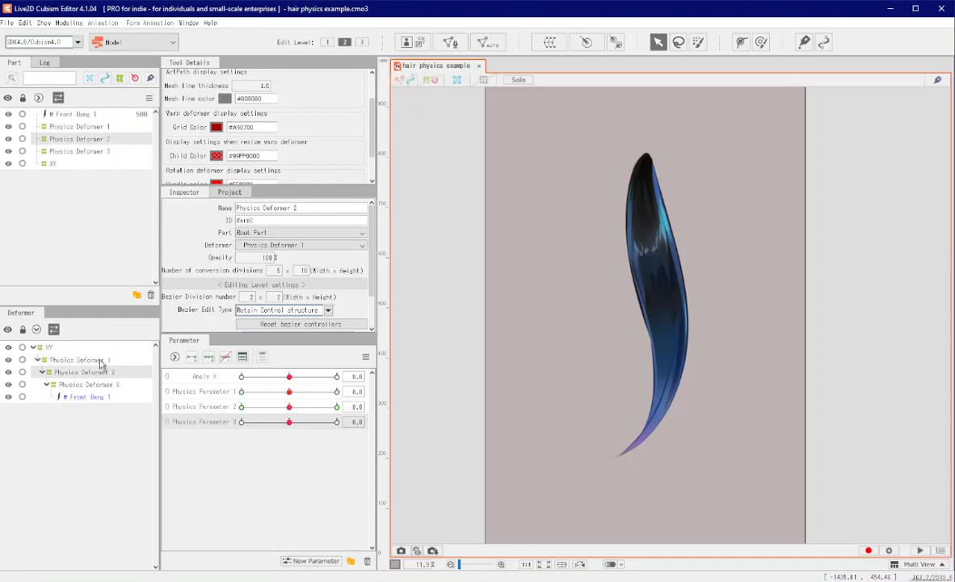
pyautogui.click(99, 361)
pyautogui.click(102, 373)
pyautogui.click(104, 386)
pyautogui.click(102, 373)
pyautogui.click(99, 360)
pyautogui.click(103, 372)
pyautogui.click(101, 384)
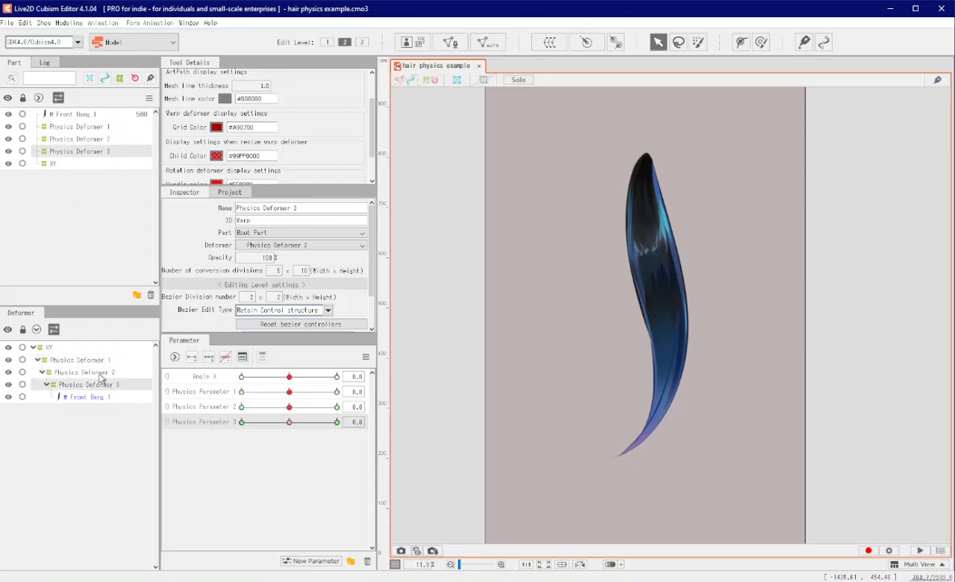
pyautogui.click(99, 373)
pyautogui.click(96, 361)
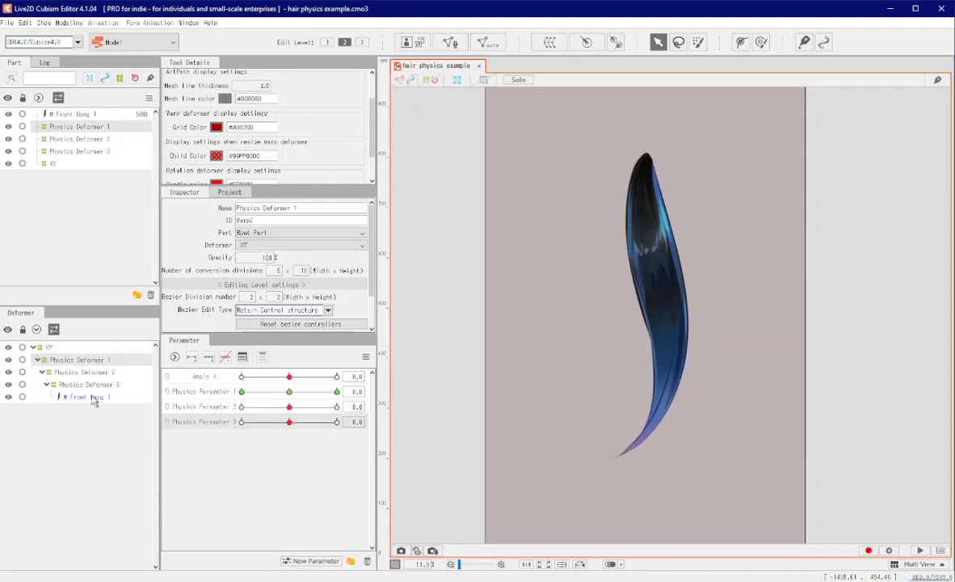
# Go through Physics Parameters 1 to 3 and vary their values to preview how the hair strand bends.
pyautogui.click(211, 395)
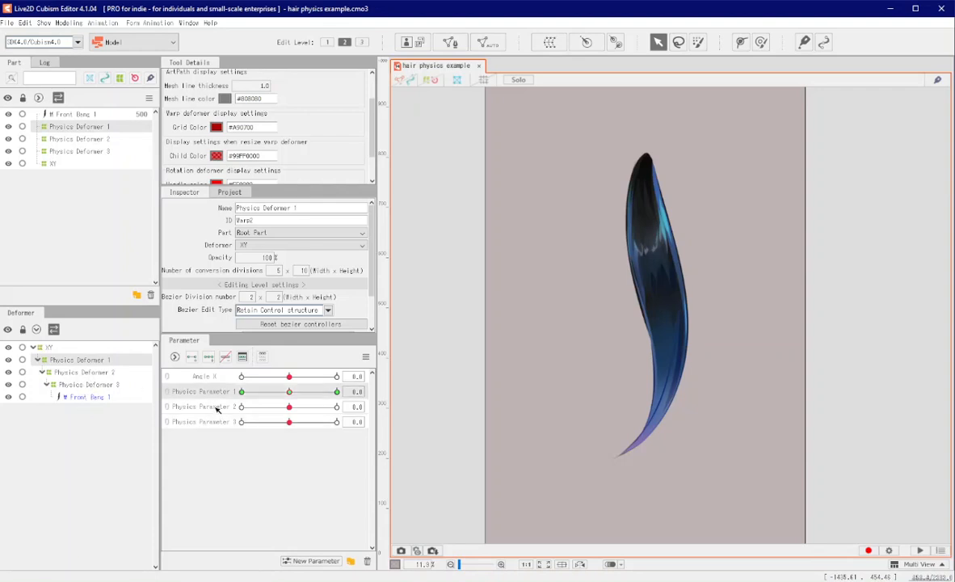
pyautogui.click(216, 408)
pyautogui.click(217, 422)
pyautogui.click(213, 408)
pyautogui.click(209, 390)
pyautogui.moveTo(290, 392); pyautogui.dragTo(218, 350)
pyautogui.click(290, 391)
pyautogui.moveTo(290, 393); pyautogui.dragTo(337, 391)
pyautogui.click(290, 392)
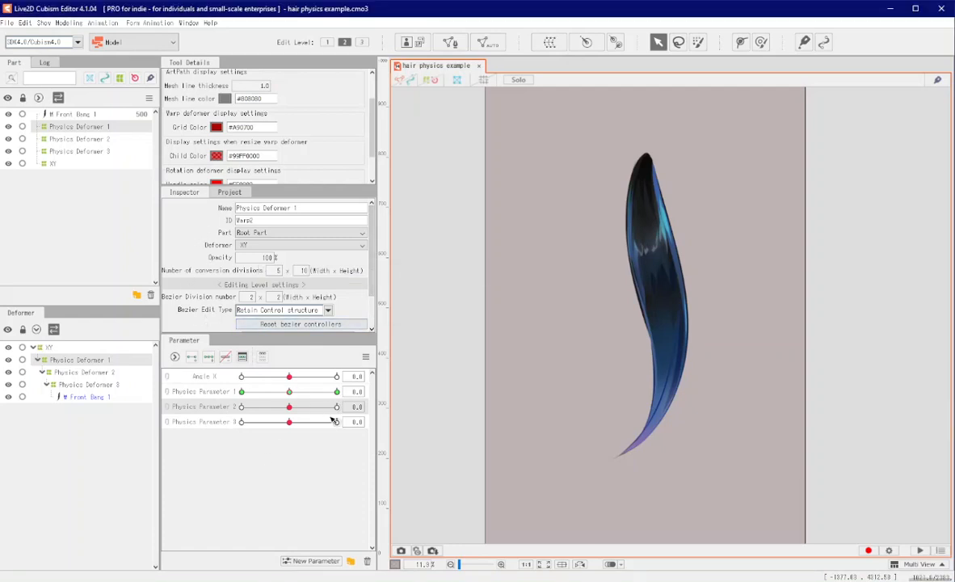
pyautogui.moveTo(283, 395)
pyautogui.mouseDown()
pyautogui.moveTo(269, 360)
pyautogui.moveTo(292, 394)
pyautogui.mouseUp()
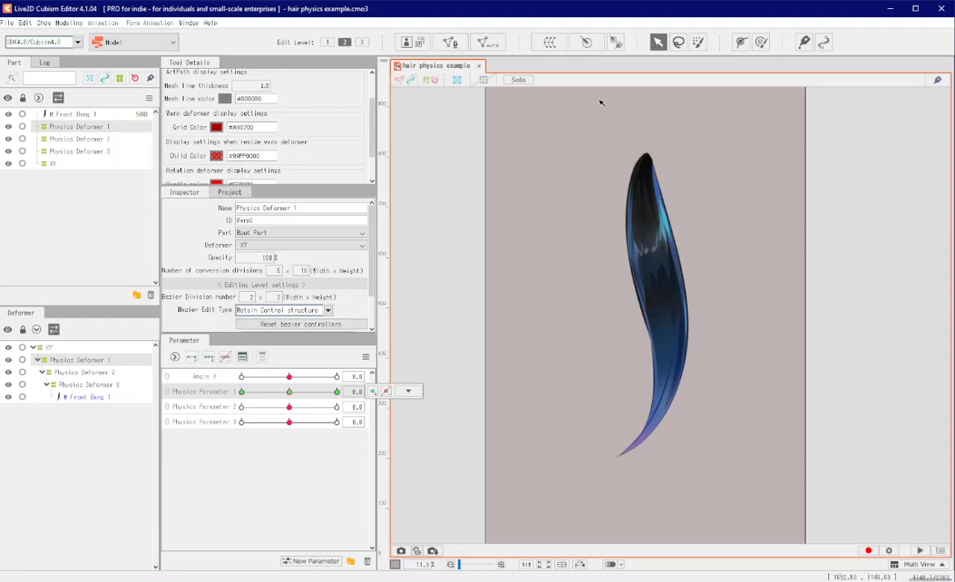
pyautogui.moveTo(288, 391); pyautogui.dragTo(349, 403)
pyautogui.moveTo(284, 406); pyautogui.dragTo(288, 406)
pyautogui.moveTo(288, 422)
pyautogui.mouseDown()
pyautogui.moveTo(326, 411)
pyautogui.moveTo(290, 421)
pyautogui.mouseUp()
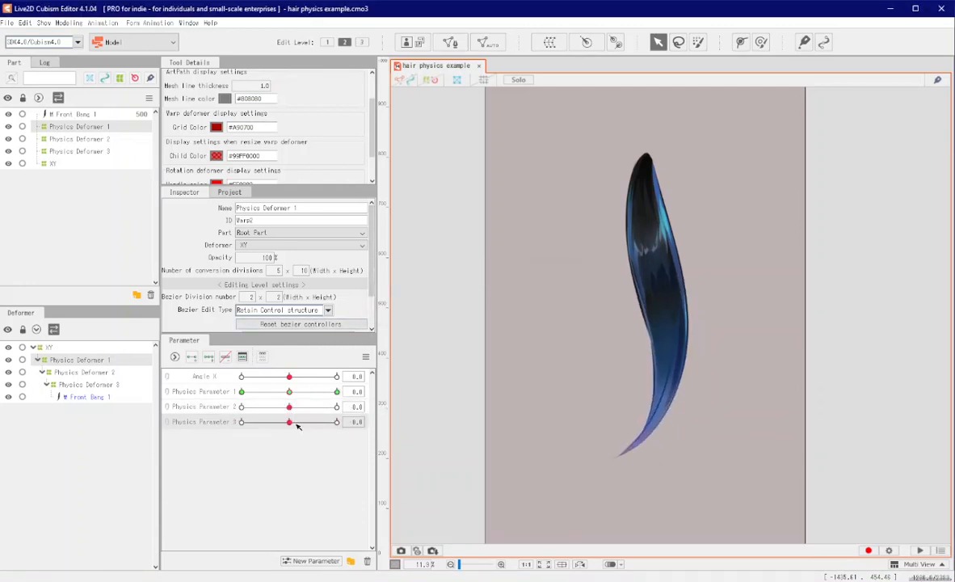
# Open the Physics/Scene Blending Settings and show the output settings of the Hair Physics Example group.
pyautogui.click(69, 23)
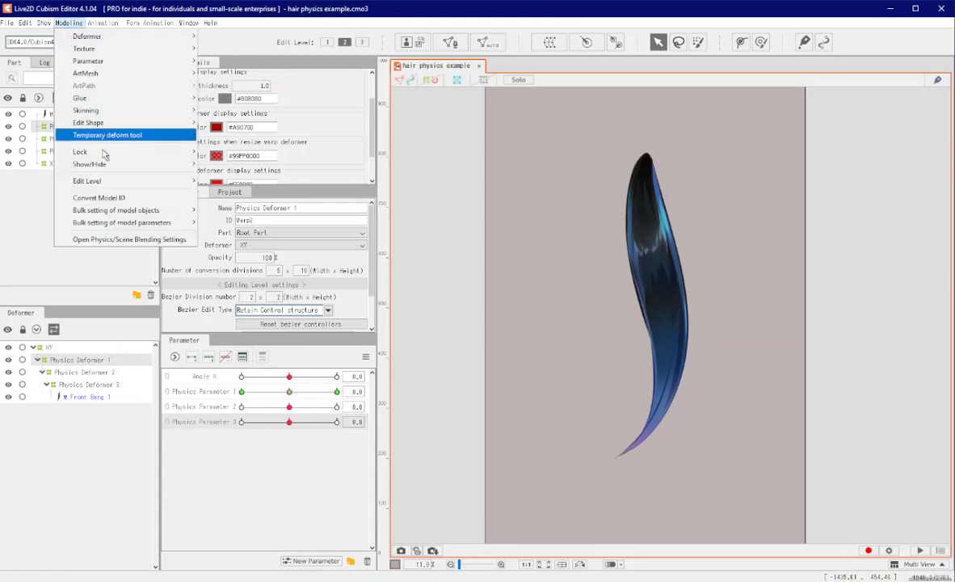
pyautogui.click(108, 240)
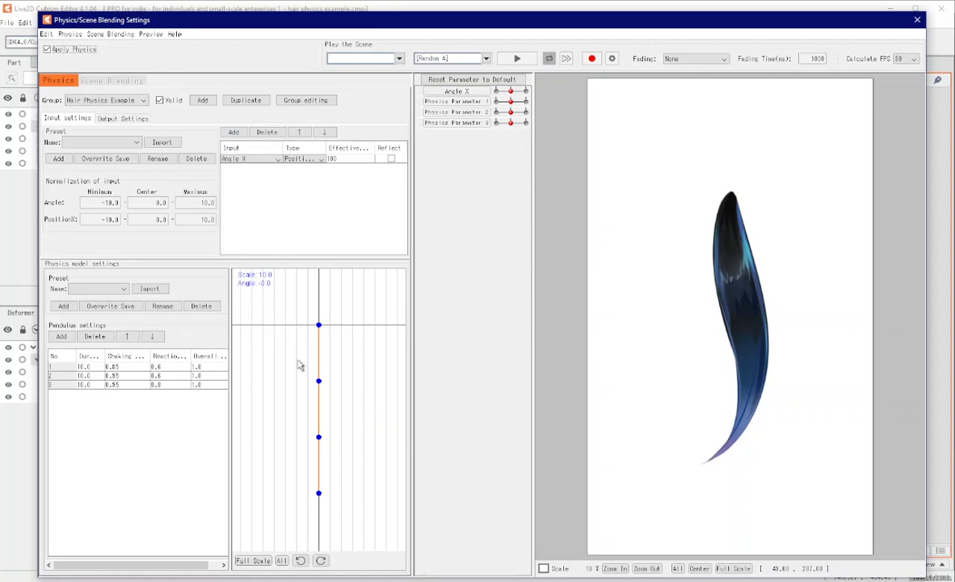
pyautogui.click(114, 119)
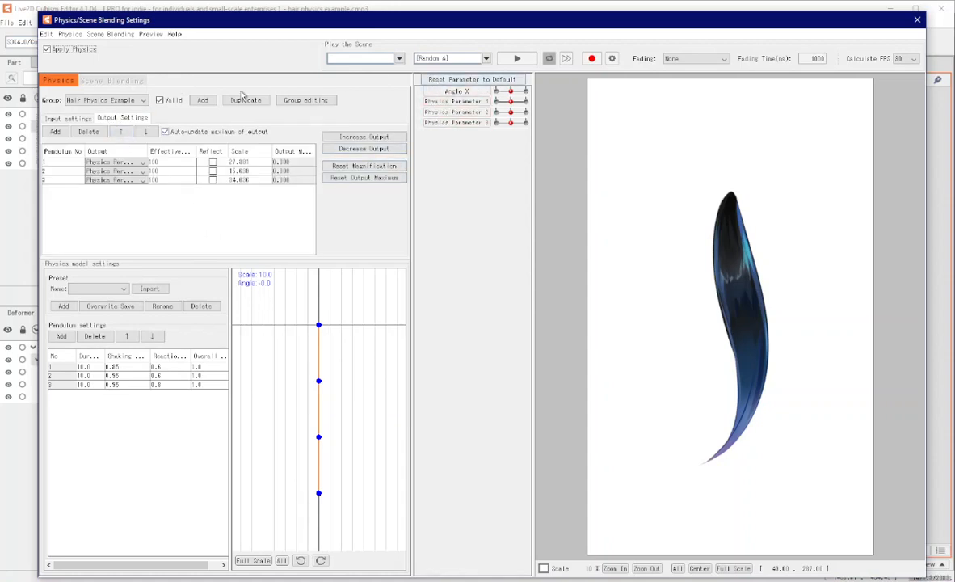
# Check which parameters can be added as physics inputs and as outputs, without adding any.
pyautogui.click(68, 119)
pyautogui.click(233, 132)
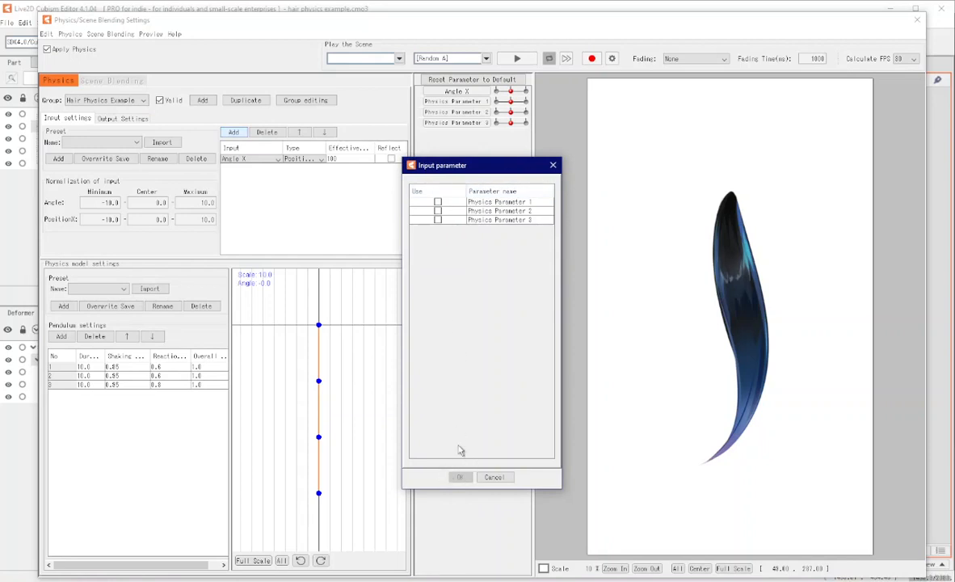
pyautogui.click(495, 478)
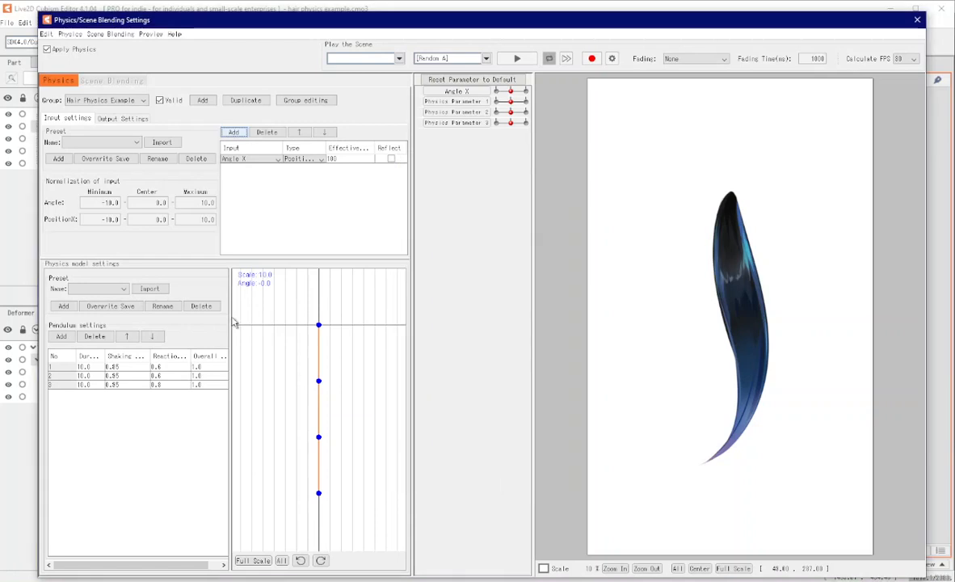
pyautogui.click(117, 119)
pyautogui.click(56, 132)
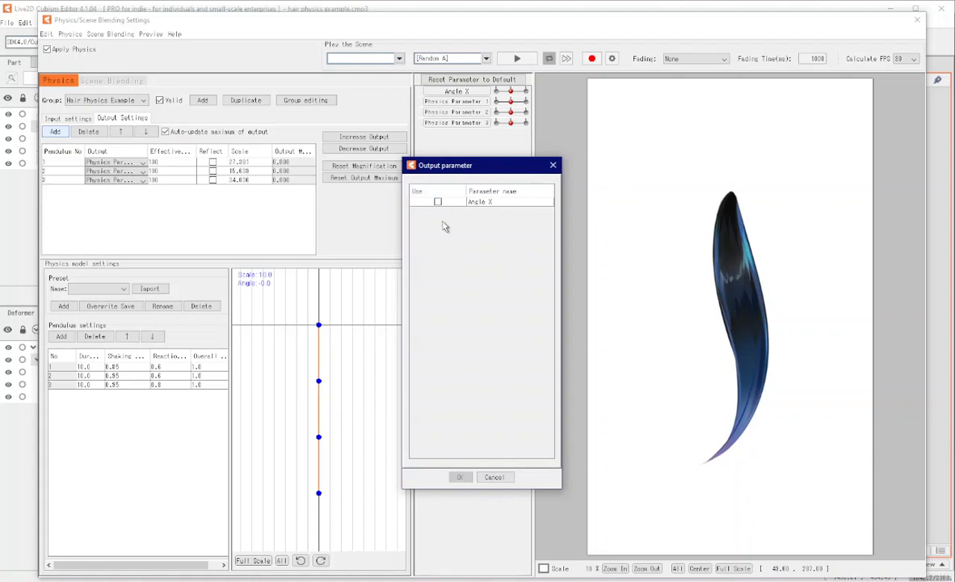
pyautogui.click(493, 477)
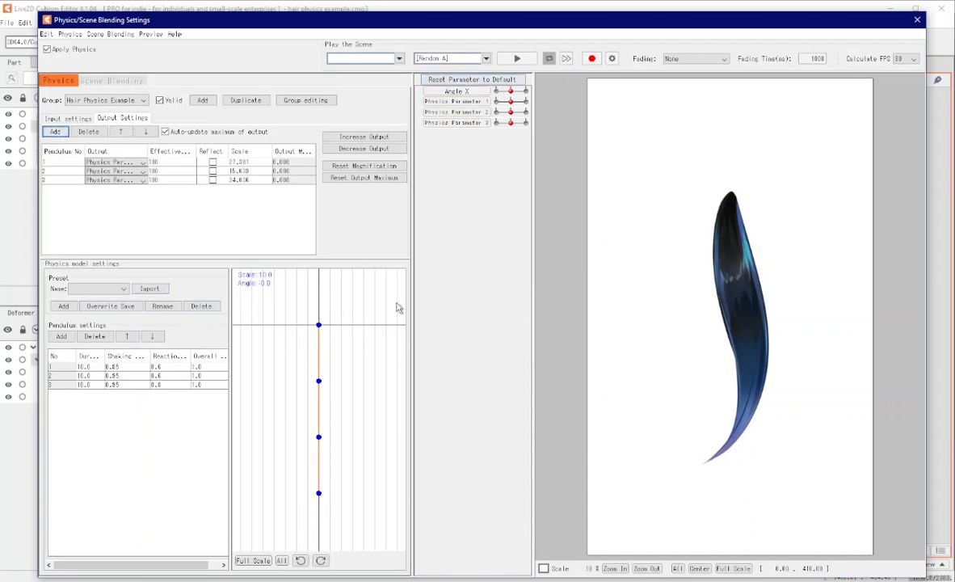
# Compare the output rows' pendulum numbers with the pendulum settings, and swing the hair strand in the preview.
pyautogui.click(57, 163)
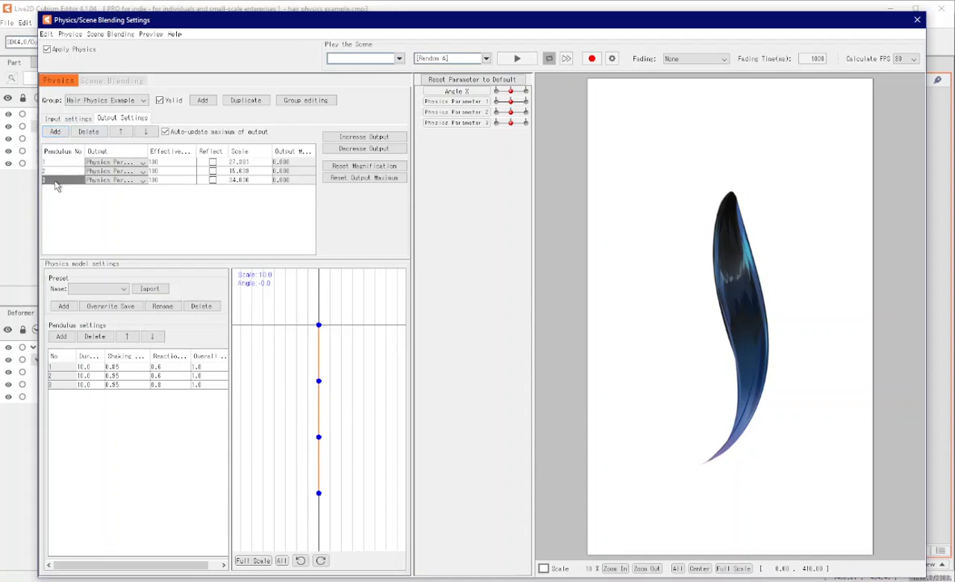
pyautogui.click(58, 170)
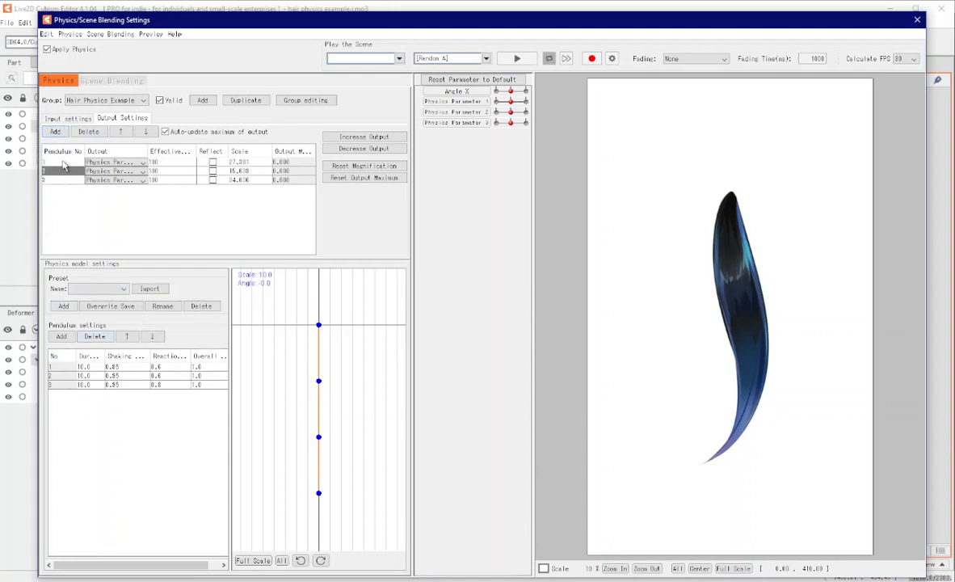
pyautogui.click(61, 385)
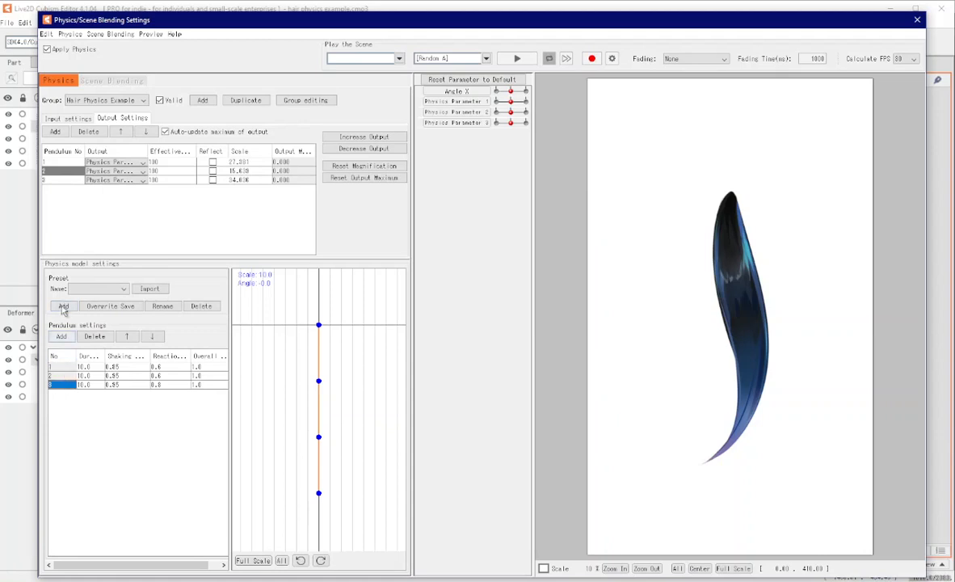
pyautogui.click(57, 179)
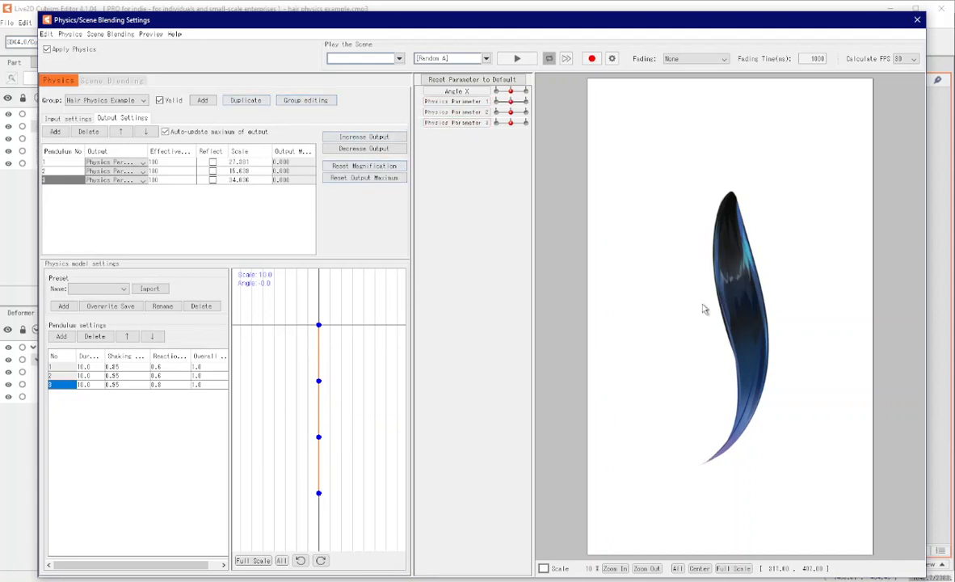
pyautogui.moveTo(652, 286); pyautogui.dragTo(711, 194)
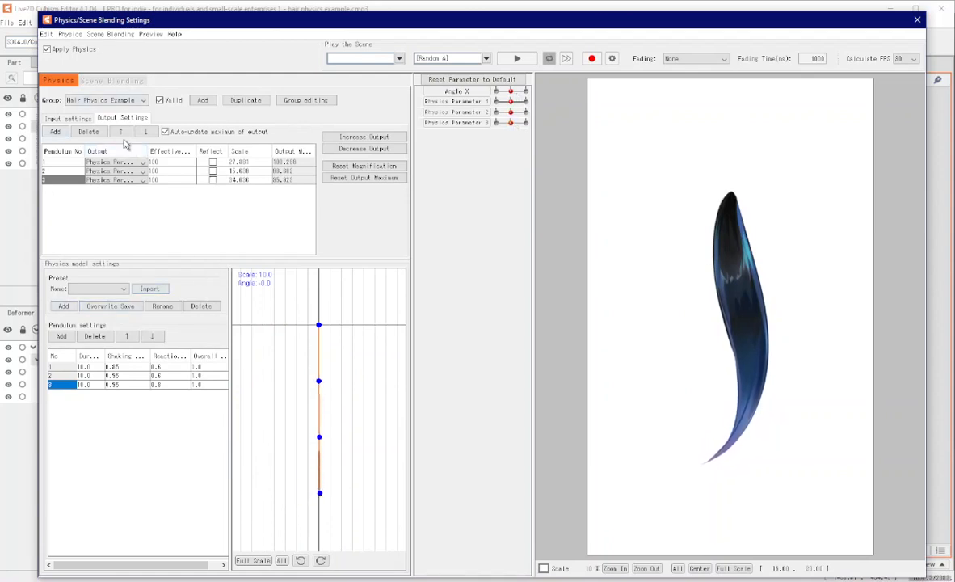
# Delete all three output parameter rows from the Hair Physics Example group.
pyautogui.click(55, 161)
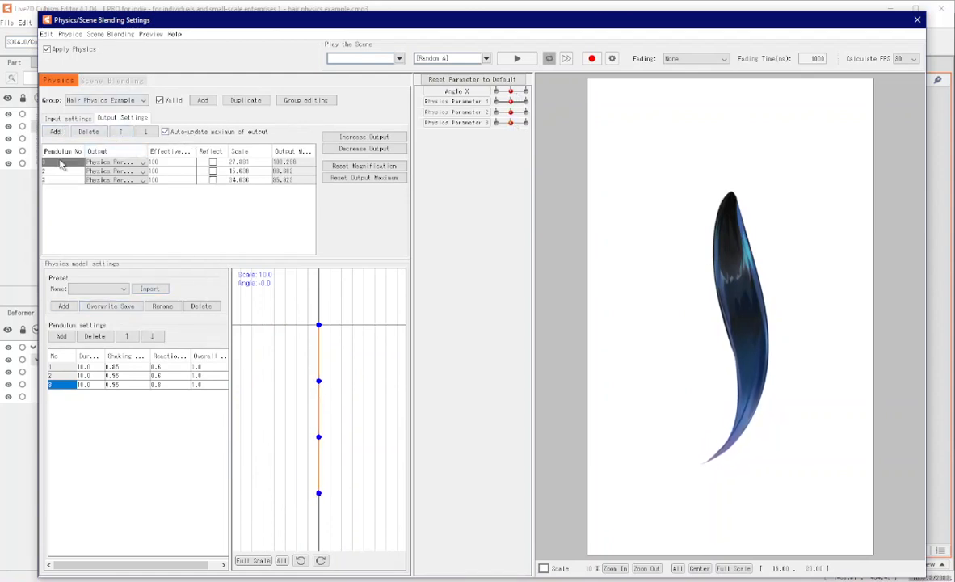
pyautogui.click(89, 132)
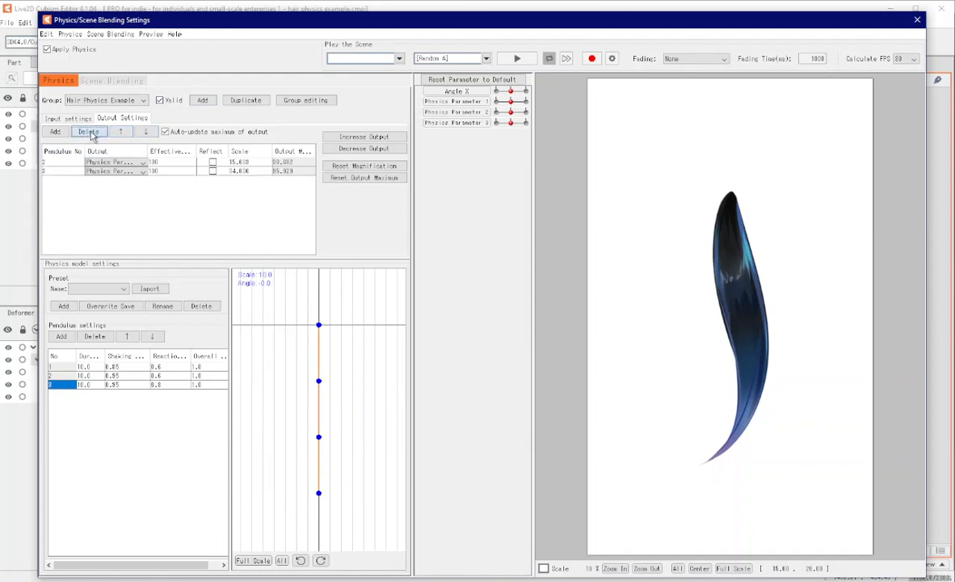
pyautogui.click(63, 162)
pyautogui.click(89, 132)
pyautogui.click(64, 161)
pyautogui.click(89, 131)
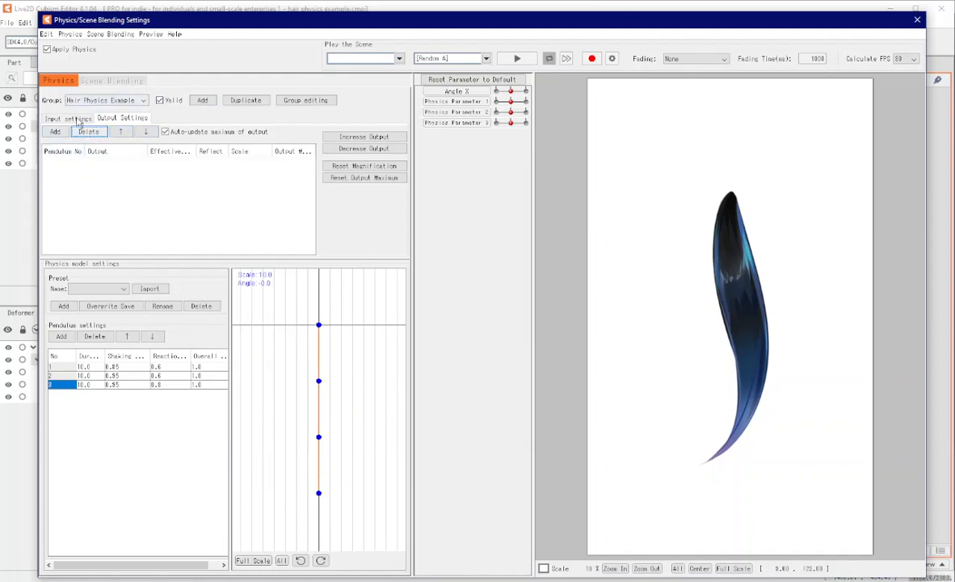
# Add Physics Parameter 1, Physics Parameter 2 and Physics Parameter 3 as output parameters.
pyautogui.click(55, 132)
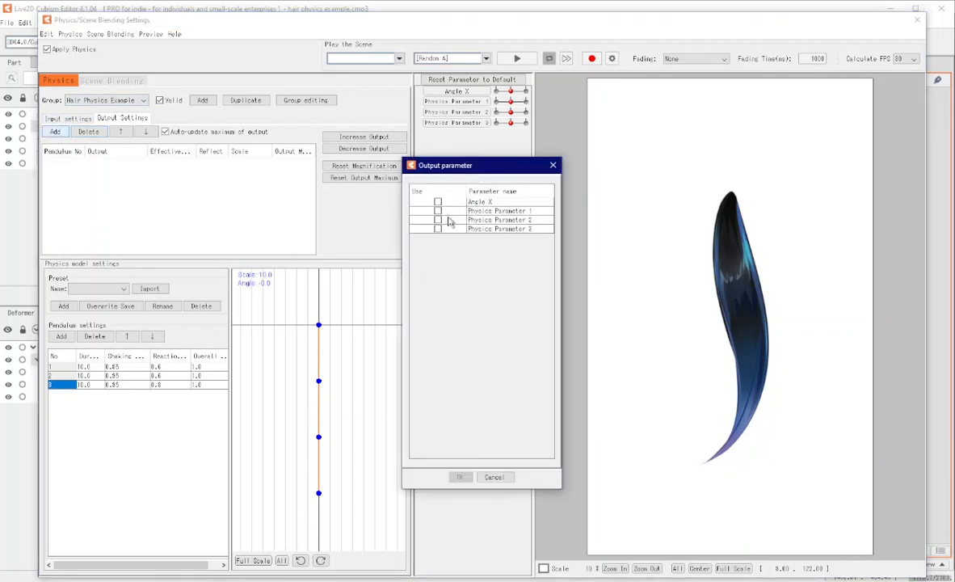
pyautogui.click(438, 210)
pyautogui.click(437, 219)
pyautogui.click(438, 229)
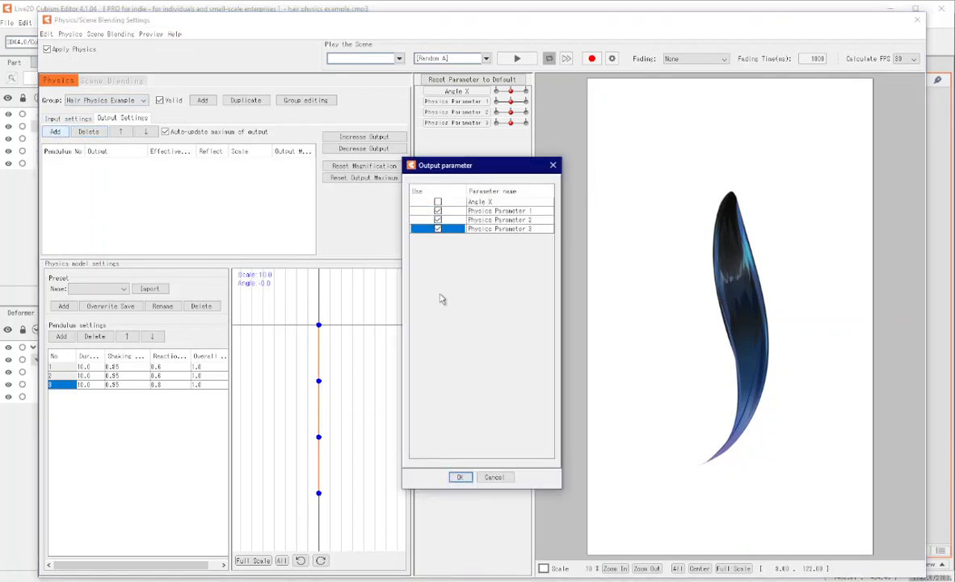
pyautogui.click(460, 477)
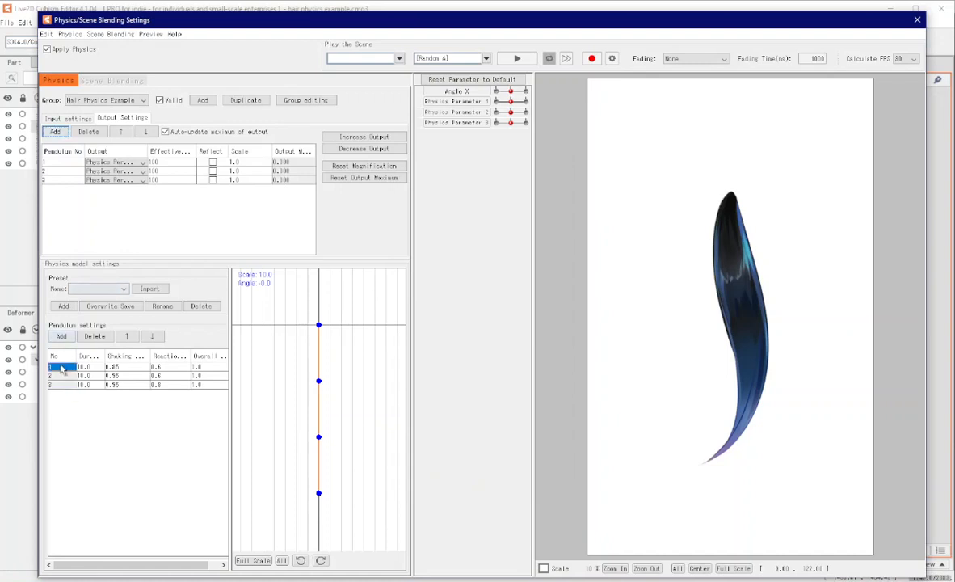
# Examine the pendulum number assigned to each newly added output row.
pyautogui.click(64, 170)
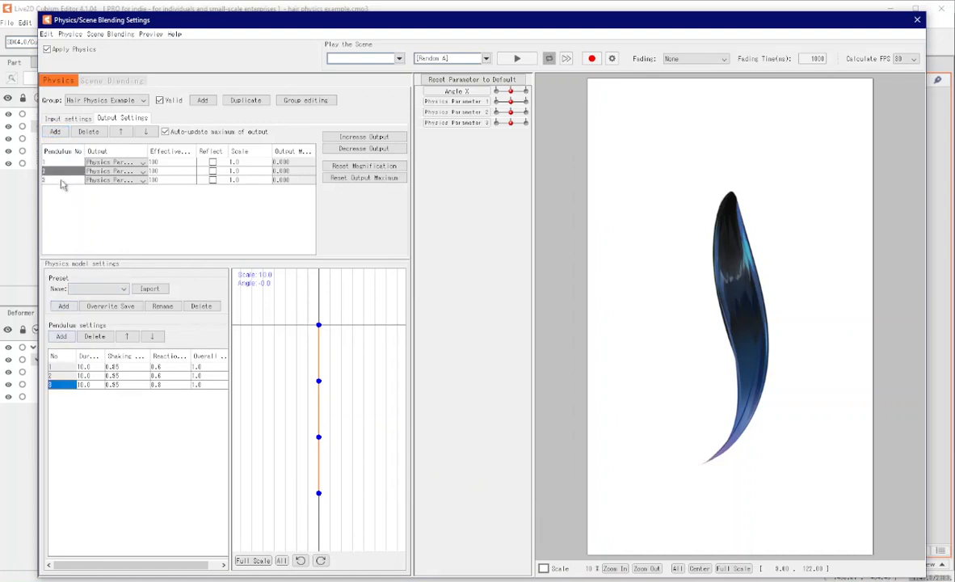
pyautogui.click(65, 180)
pyautogui.click(64, 162)
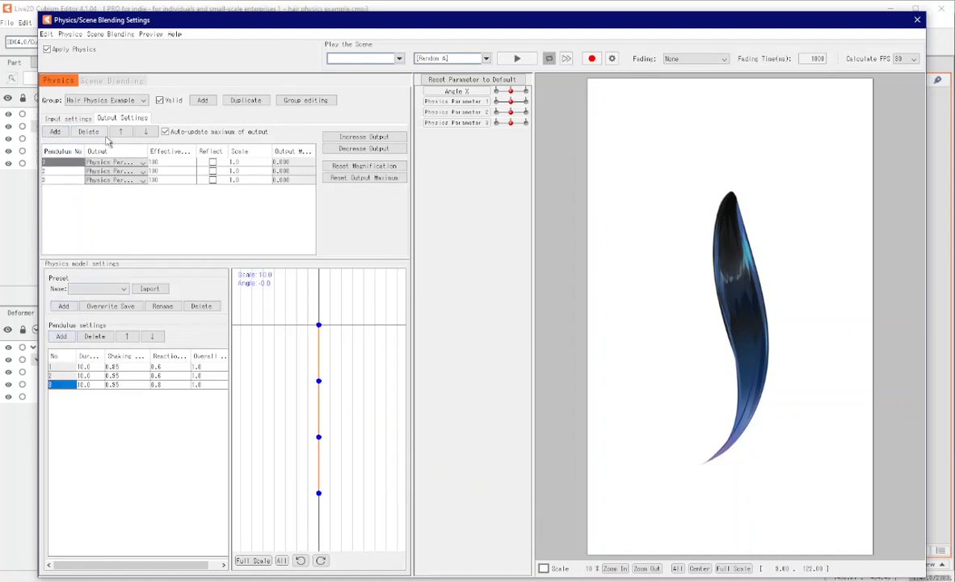
# Swing the hair strand in the preview to register output maximums, and increase all output magnifications to fit the parameter range.
pyautogui.moveTo(472, 356); pyautogui.dragTo(733, 293)
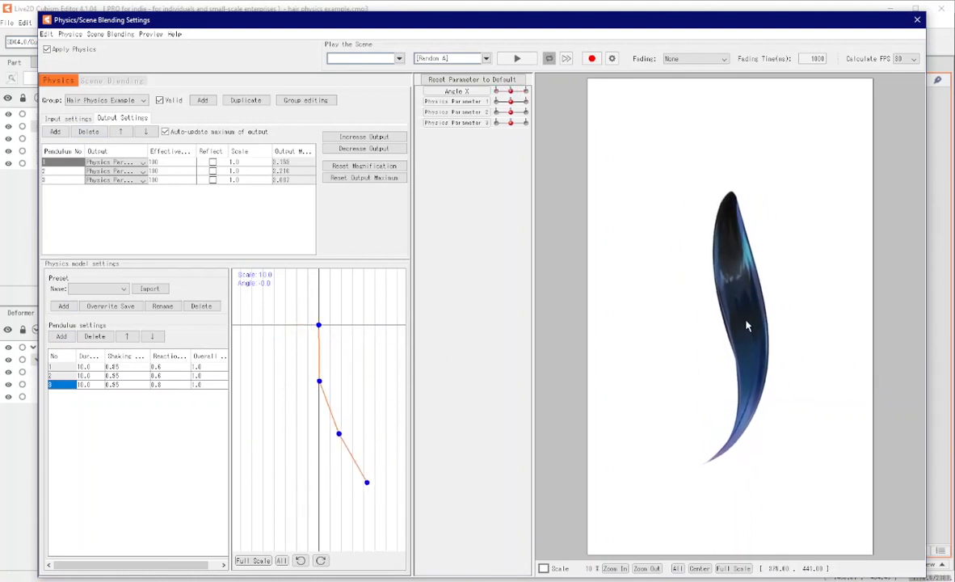
pyautogui.moveTo(695, 326); pyautogui.dragTo(733, 319)
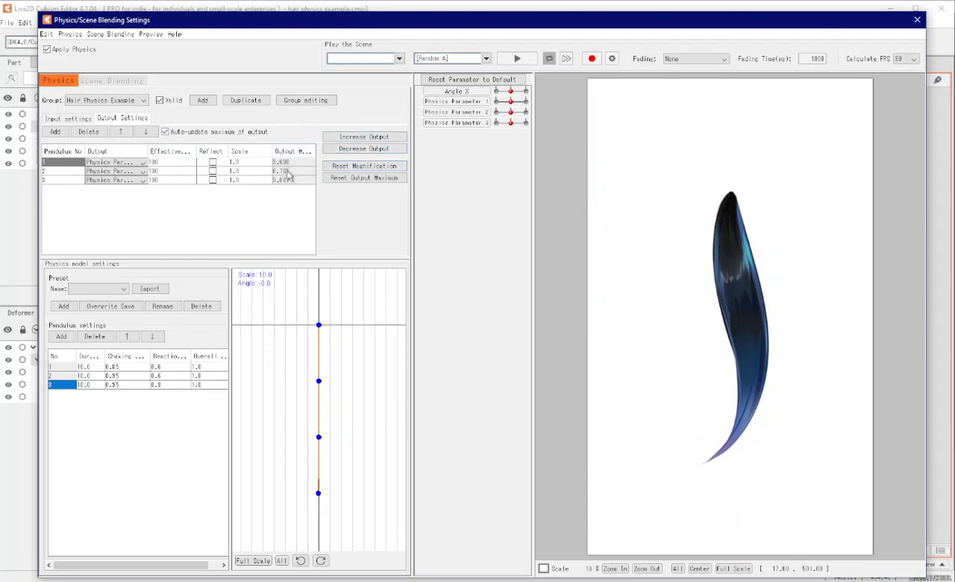
pyautogui.moveTo(286, 172)
pyautogui.mouseDown()
pyautogui.moveTo(292, 194)
pyautogui.moveTo(288, 172)
pyautogui.mouseUp()
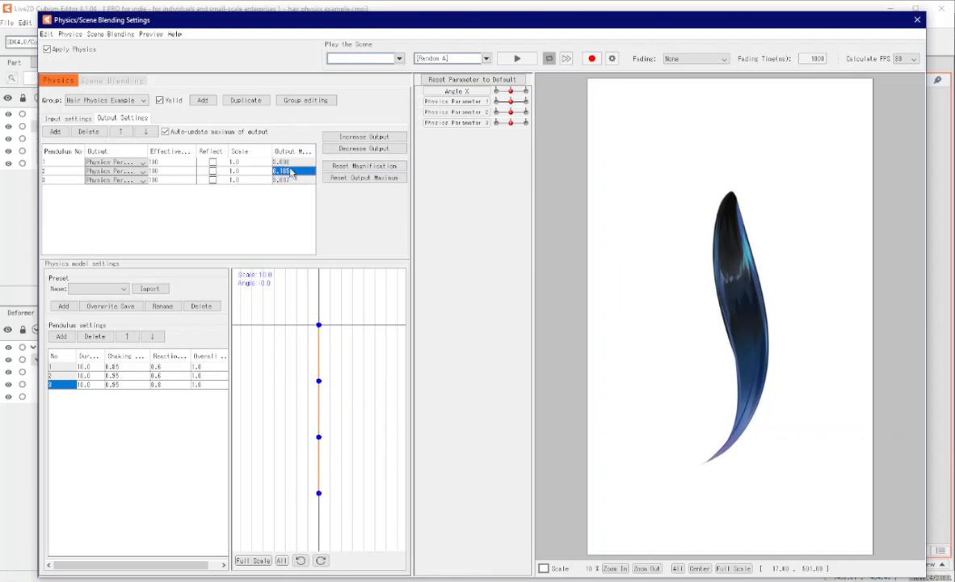
pyautogui.click(285, 161)
pyautogui.click(448, 312)
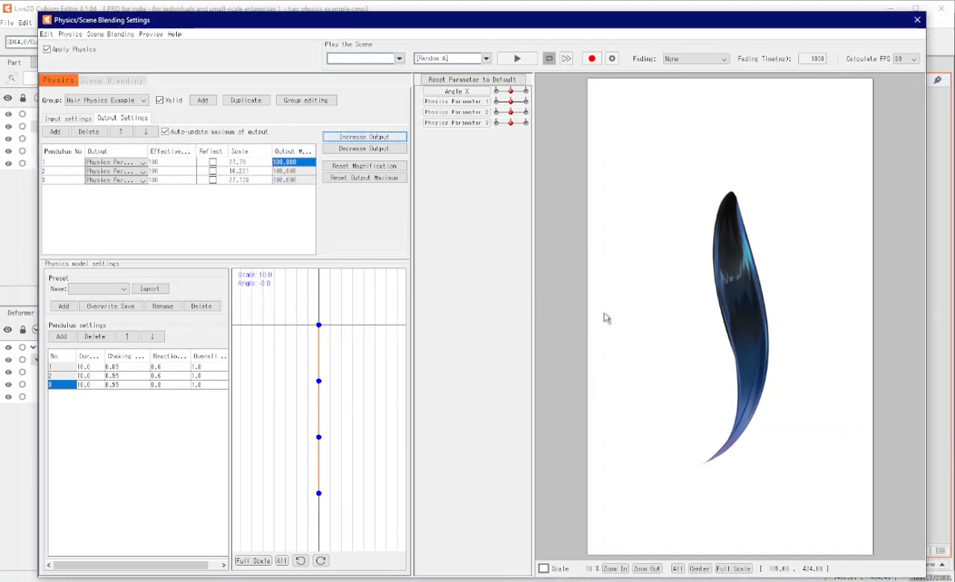
# Swing the hair strand in the preview, and refit all output magnifications to the parameter range by decreasing and re-increasing them.
pyautogui.moveTo(374, 313); pyautogui.dragTo(508, 335)
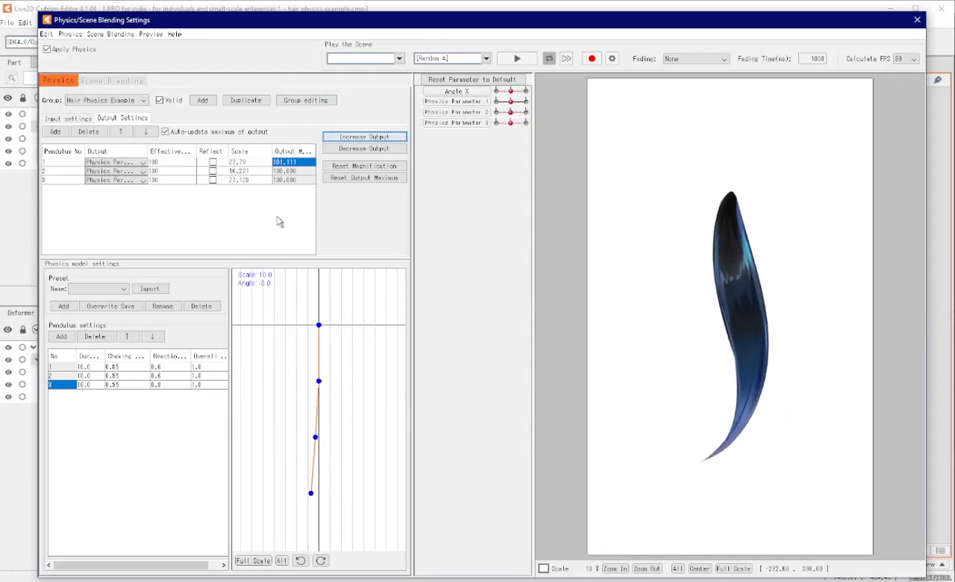
pyautogui.click(333, 150)
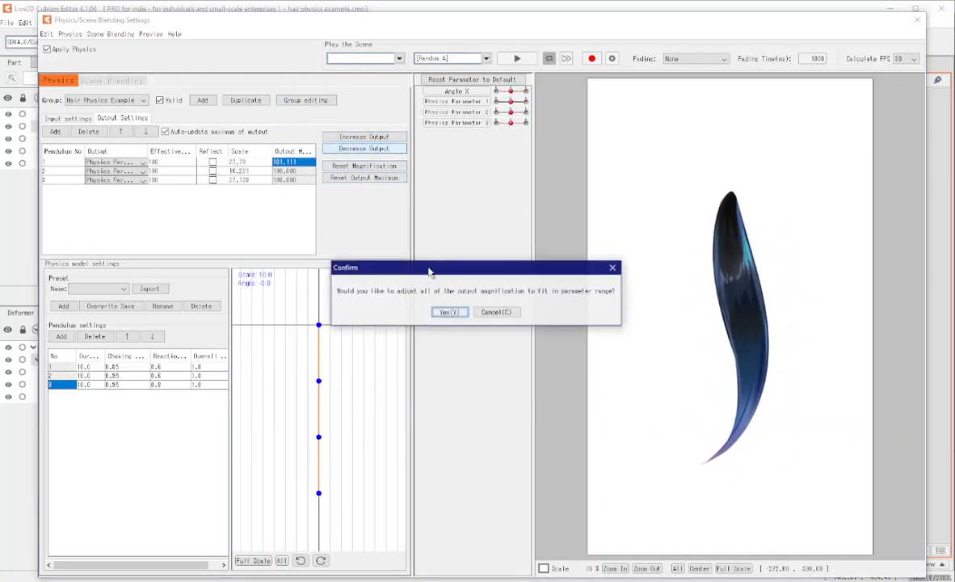
pyautogui.click(446, 311)
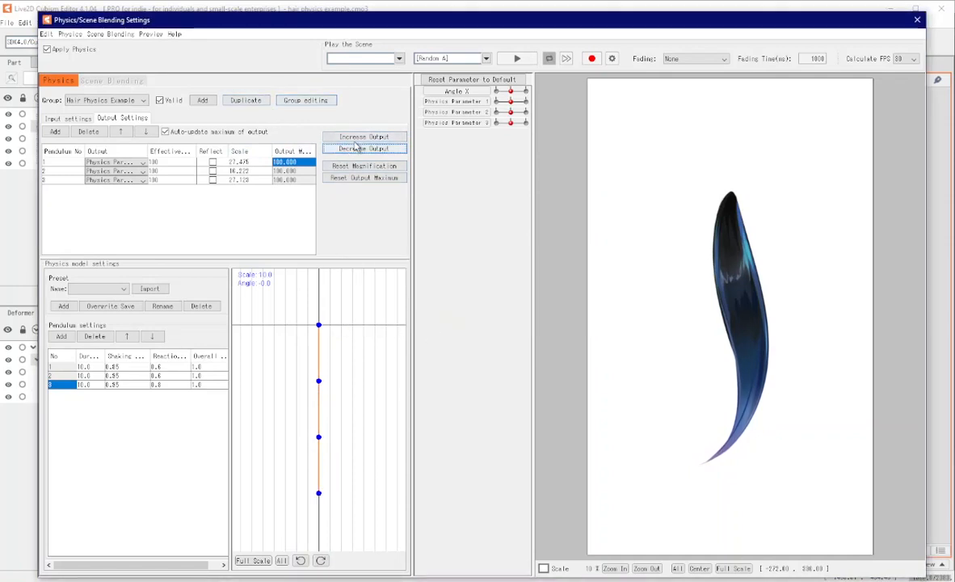
pyautogui.click(349, 138)
pyautogui.click(446, 312)
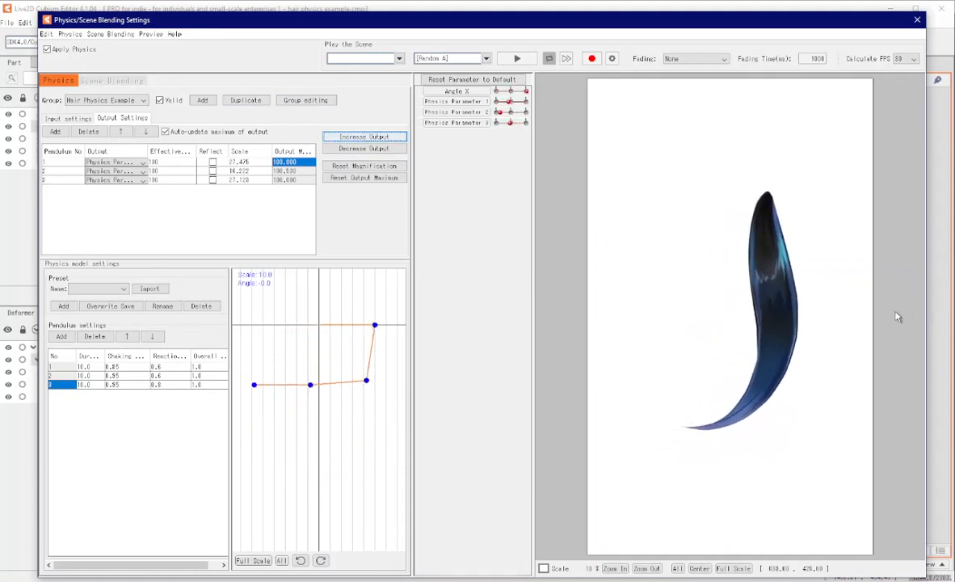
# Decrease all output magnifications to fit the parameter range, and swing the hair strand from side to side to test its motion.
pyautogui.click(343, 151)
pyautogui.click(448, 311)
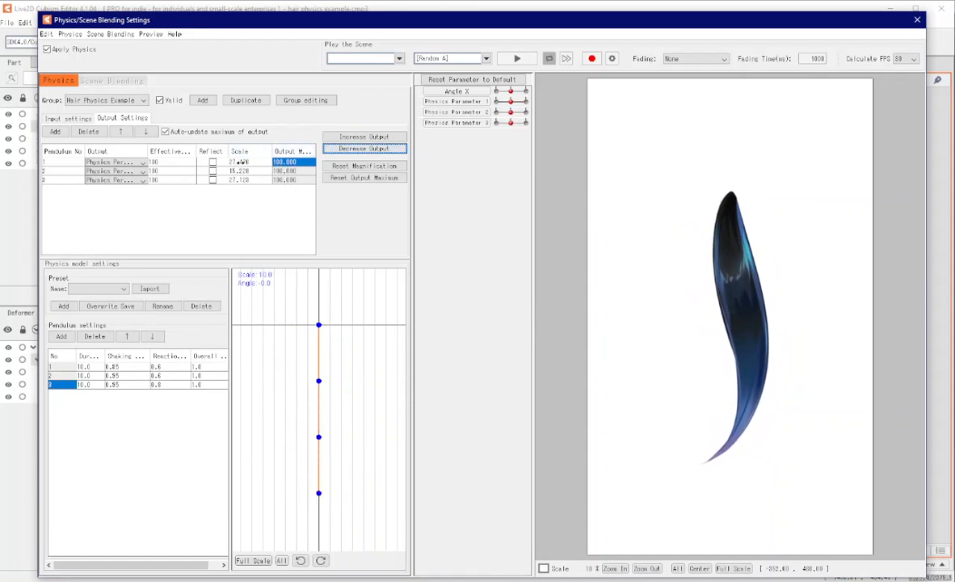
pyautogui.moveTo(571, 250); pyautogui.dragTo(714, 298)
pyautogui.moveTo(760, 261); pyautogui.dragTo(352, 241)
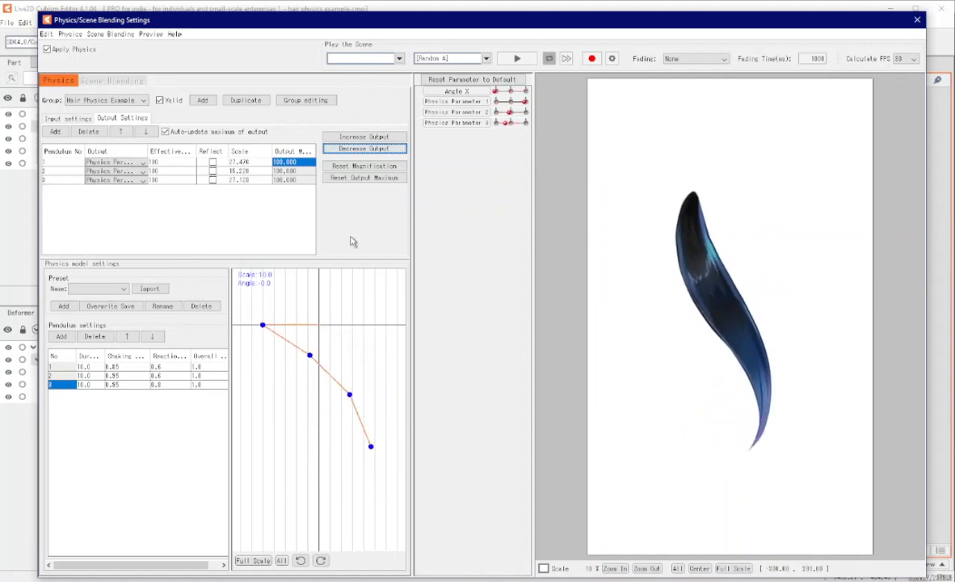
# Show the group's input settings, and swing the strand through the preview and the Angle X parameter to register new output maximums.
pyautogui.click(71, 118)
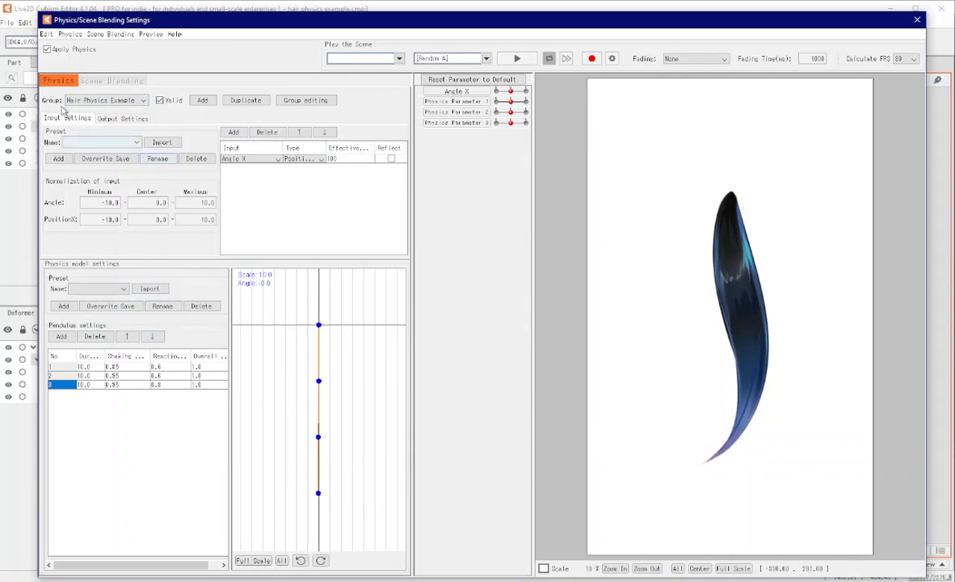
pyautogui.moveTo(691, 270); pyautogui.dragTo(488, 218)
pyautogui.moveTo(508, 93)
pyautogui.mouseDown()
pyautogui.moveTo(483, 93)
pyautogui.moveTo(538, 96)
pyautogui.moveTo(494, 96)
pyautogui.mouseUp()
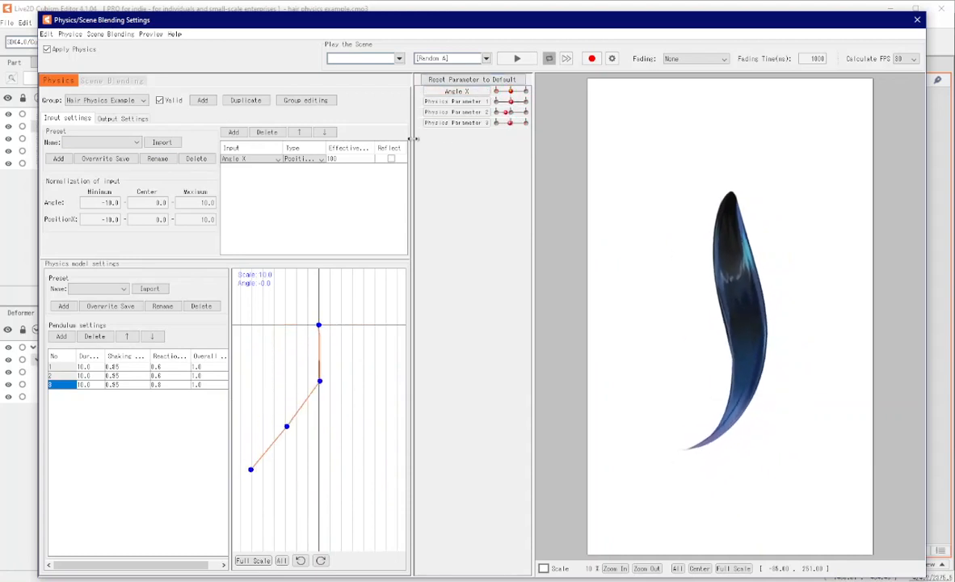
# Return to the output settings, decrease all output magnifications to fit the parameter range, and test the strand's swing again.
pyautogui.click(98, 119)
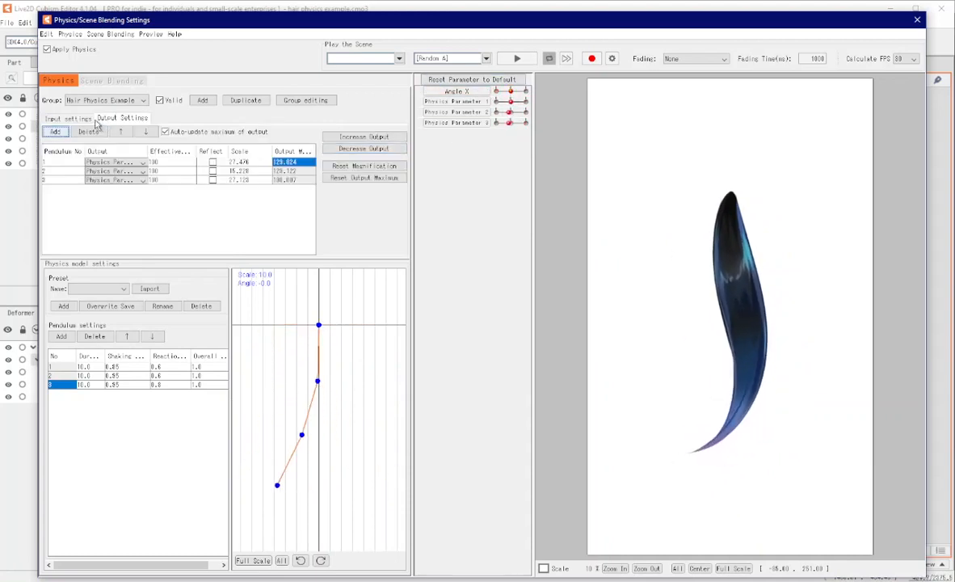
pyautogui.click(379, 150)
pyautogui.click(448, 311)
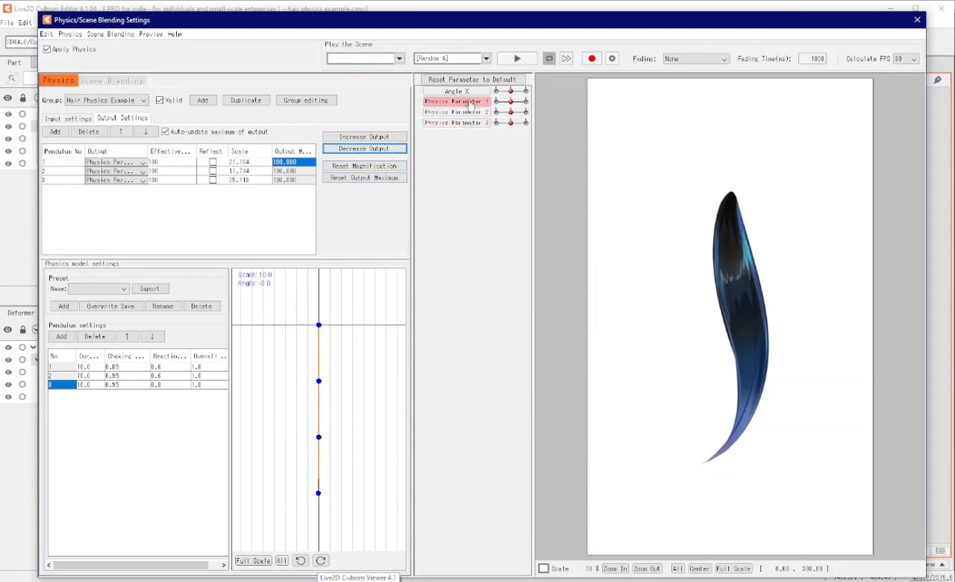
pyautogui.moveTo(865, 270); pyautogui.dragTo(727, 110)
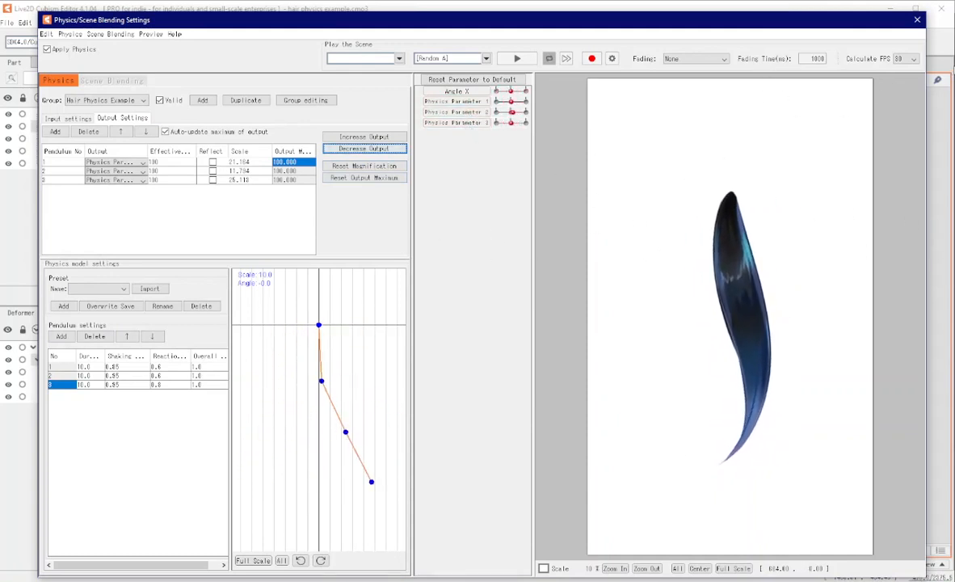